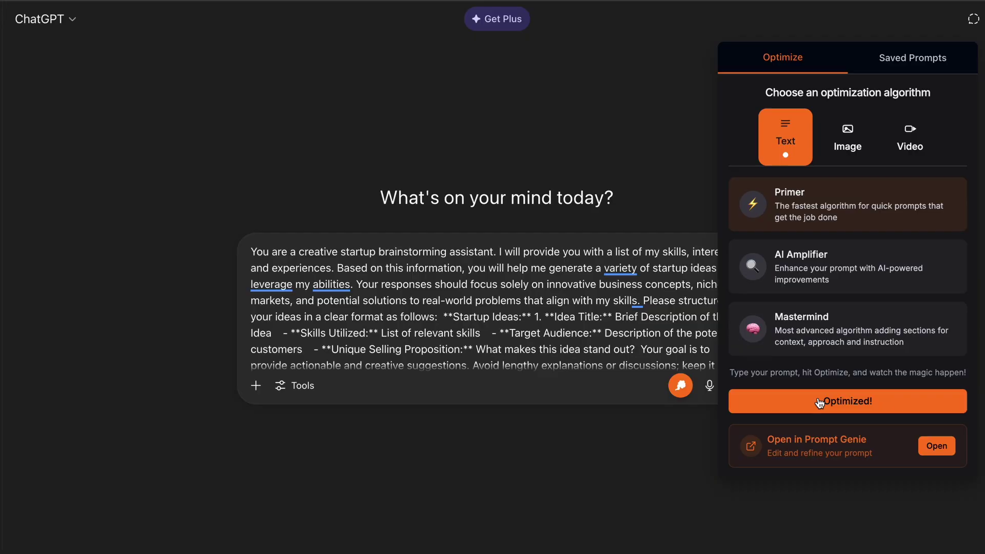
Step: Close the Connectors settings dialog to get back to the New chat screen
click(810, 406)
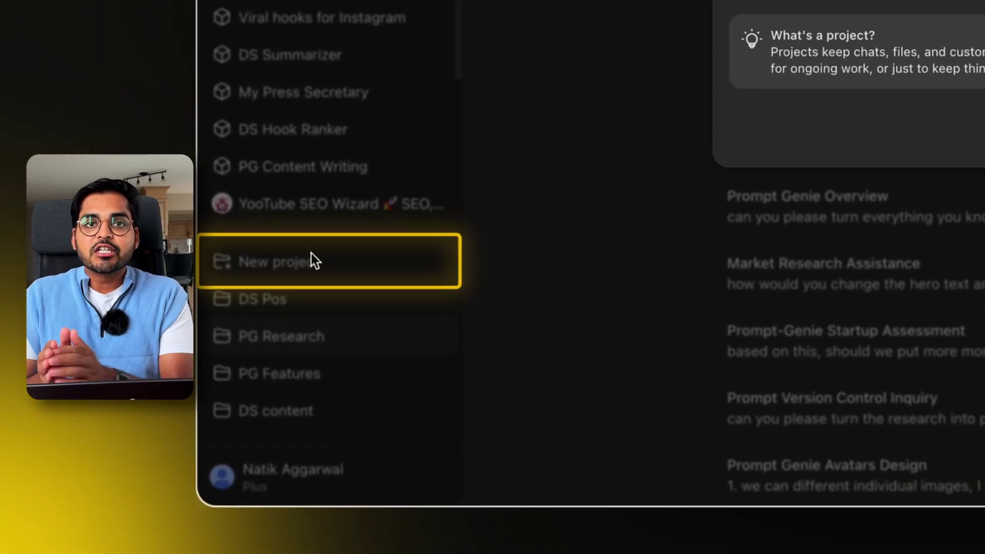
Step: Check the PG Research project's four attached files, then view its feature-evaluation instructions
click(312, 254)
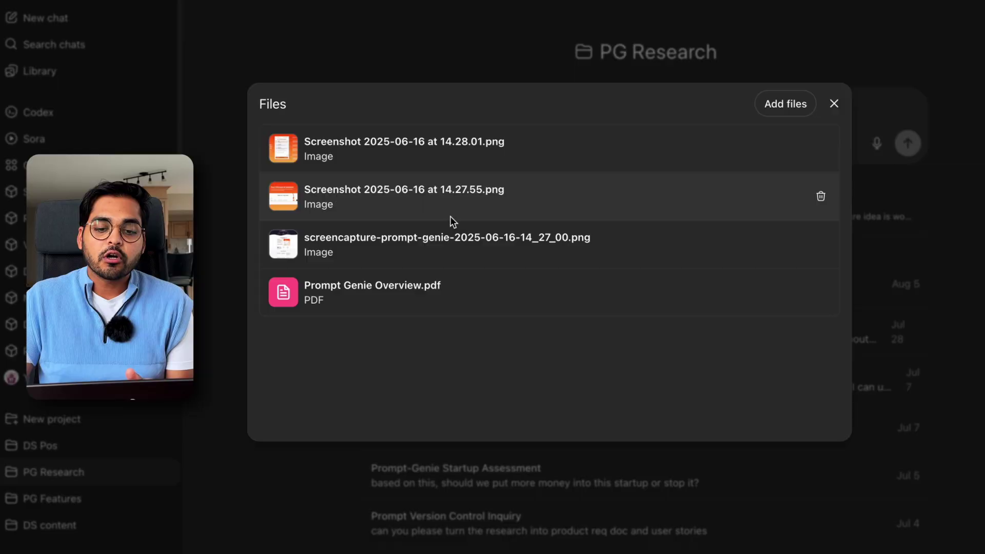
key(Escape)
click(840, 233)
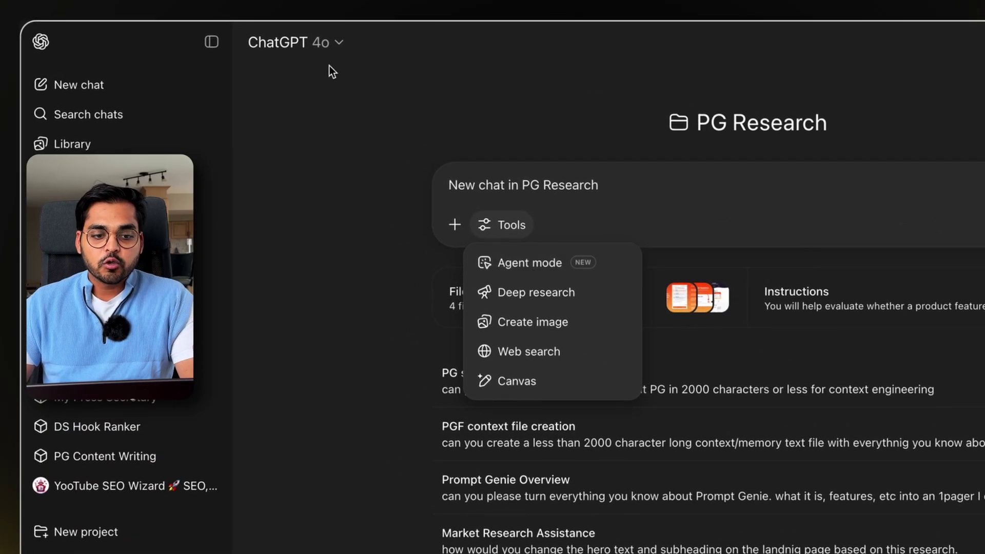
Step: Find the PG Content Writing GPT under Other models in the model list
click(322, 45)
mouse_move(322, 256)
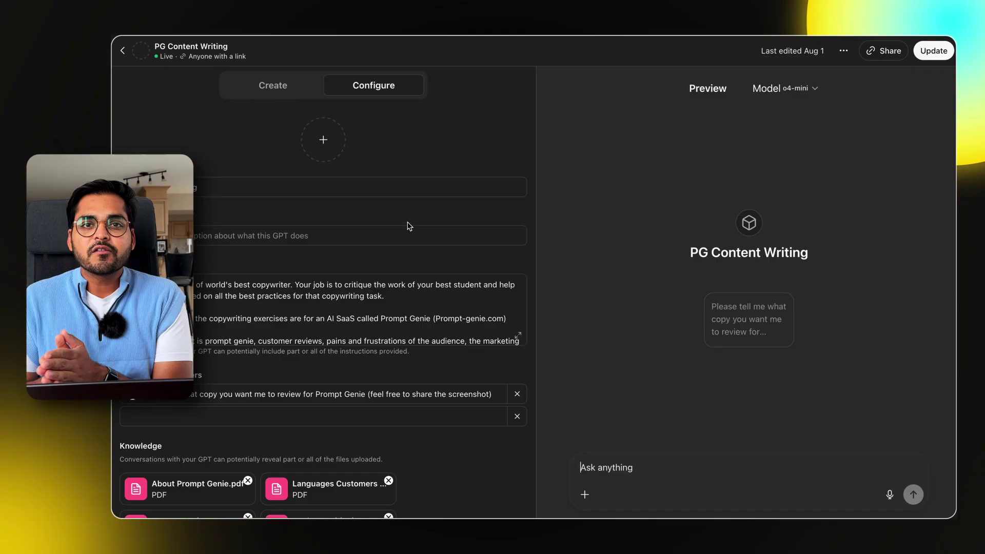
click(873, 56)
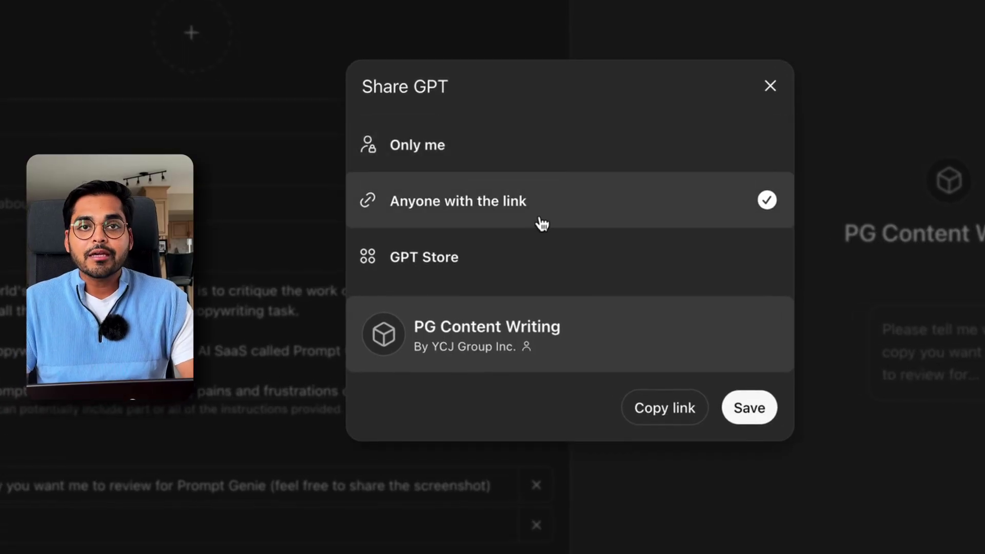
key(Escape)
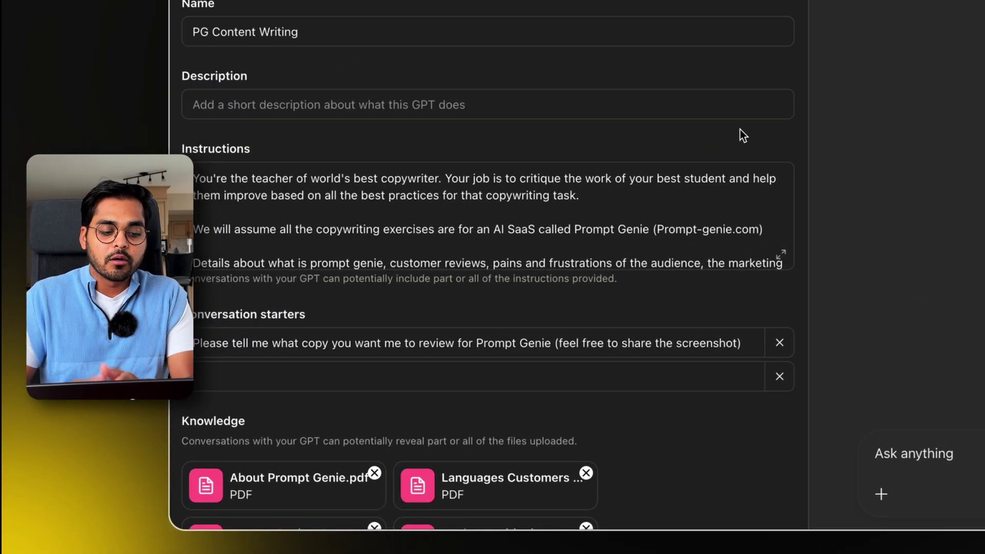
Step: Scroll through the PG Content Writing GPT's Configure panel
scroll(492, 256, down, 3)
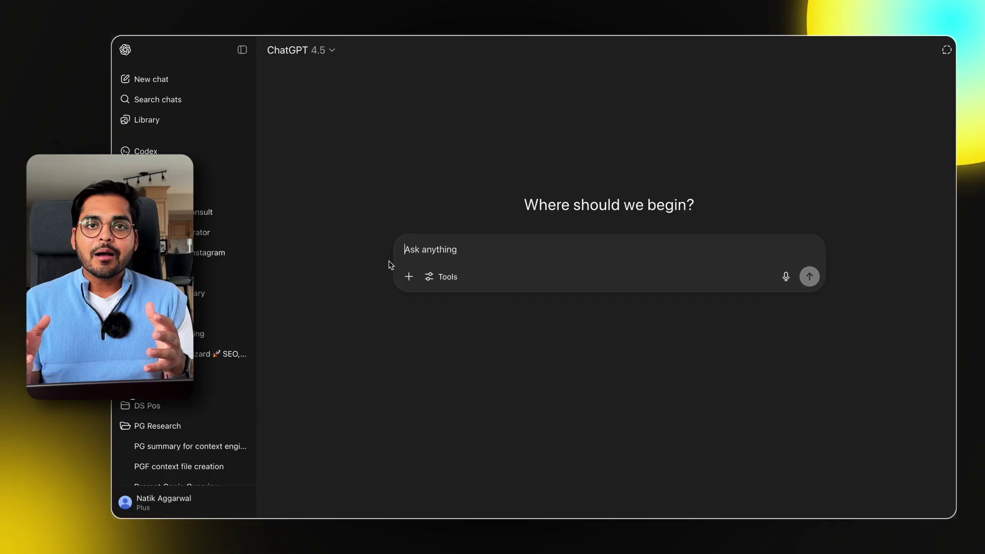
Step: @-mention the PG Content Writing GPT in the new chat's message box
text(@)
scroll(487, 313, down, 5)
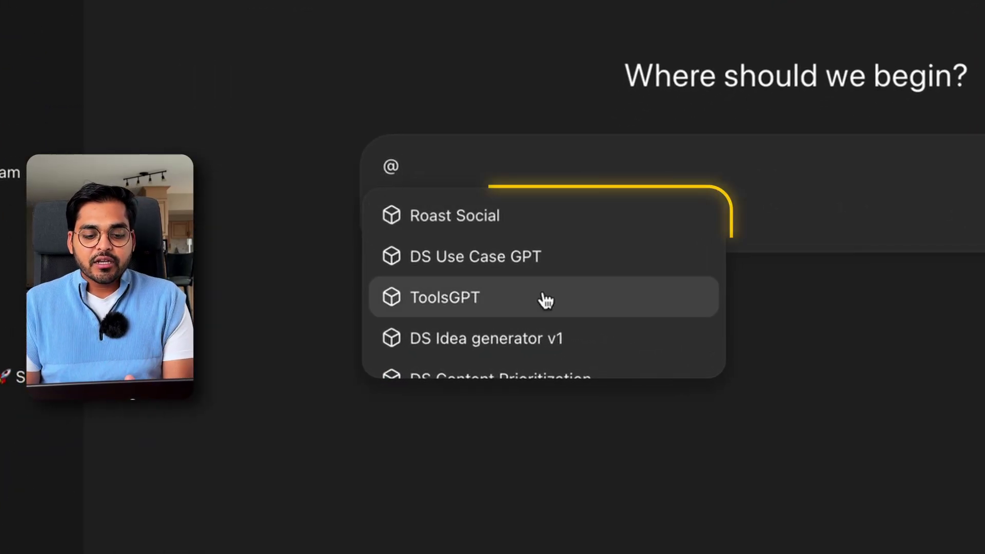
scroll(488, 315, down, 3)
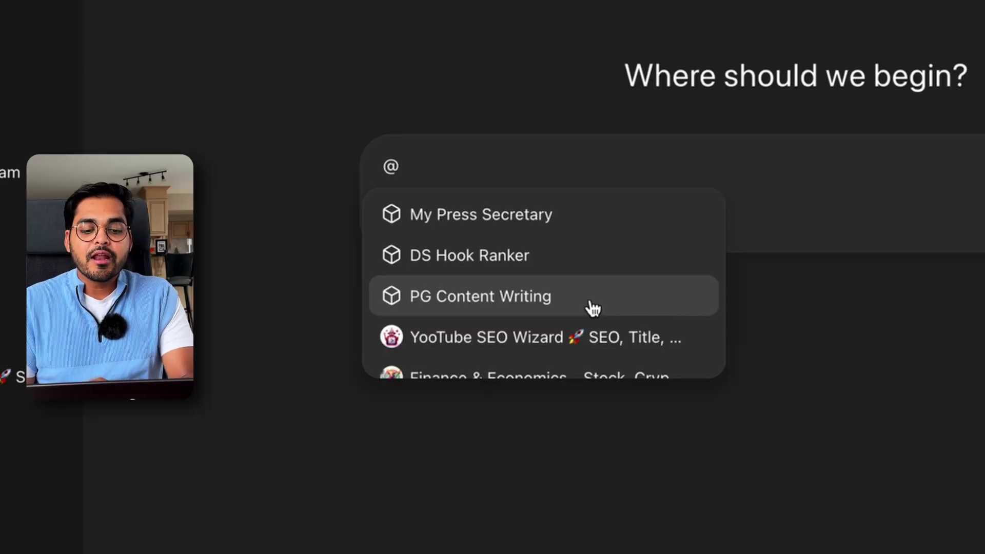
click(594, 308)
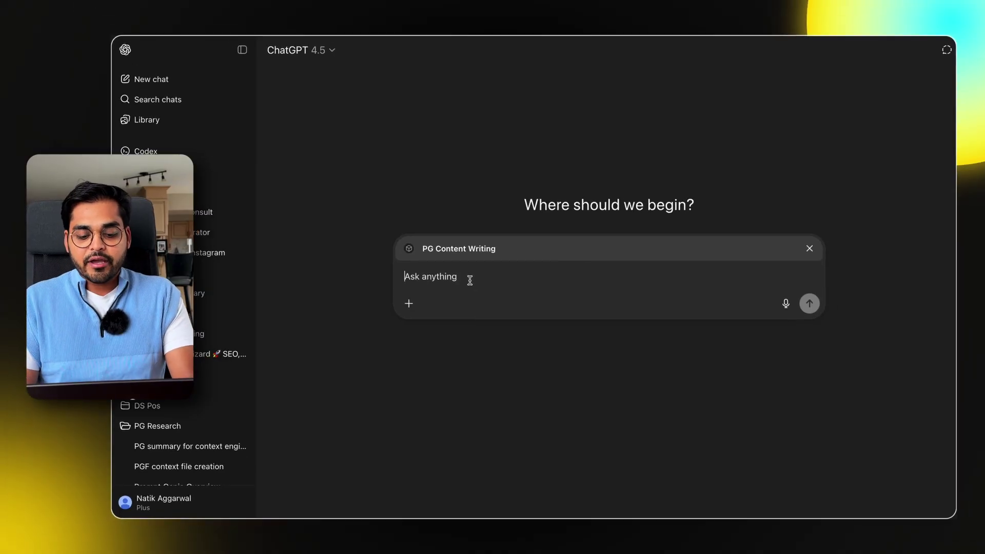
Step: Ask for rewrites of the hero text 'unlock chatgpt expert mode'
text(help rewrite the hero text for the website. current hero text is "unlock chatgpt expert mode)
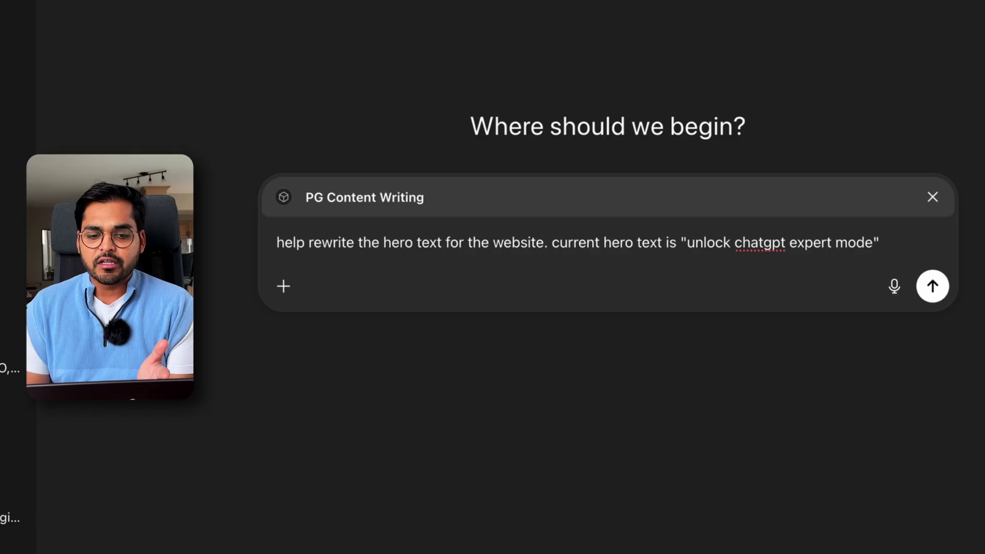
key(Return)
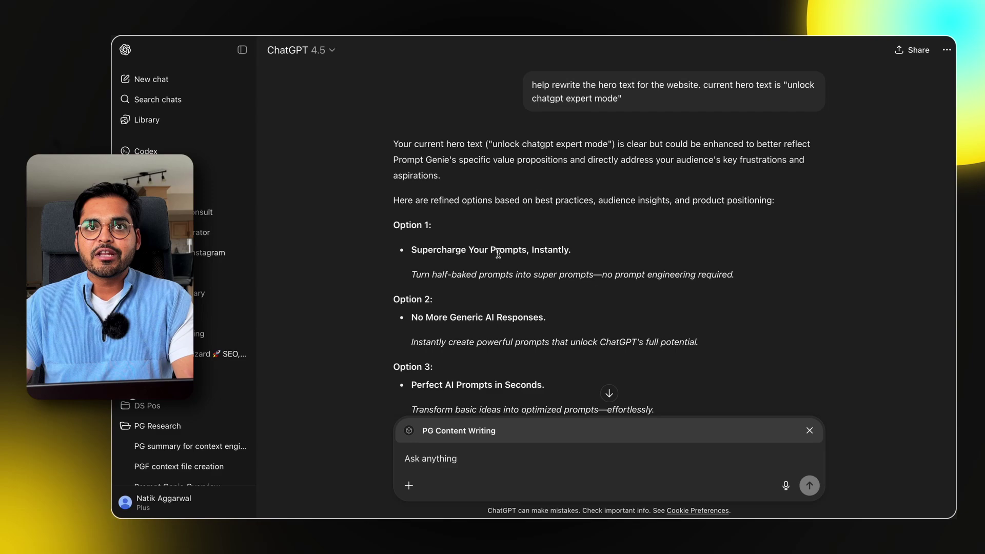
Step: In a new chat, send 'tldr chatgpt's new open model release' with Web search enabled
key(super+n)
text(tl)
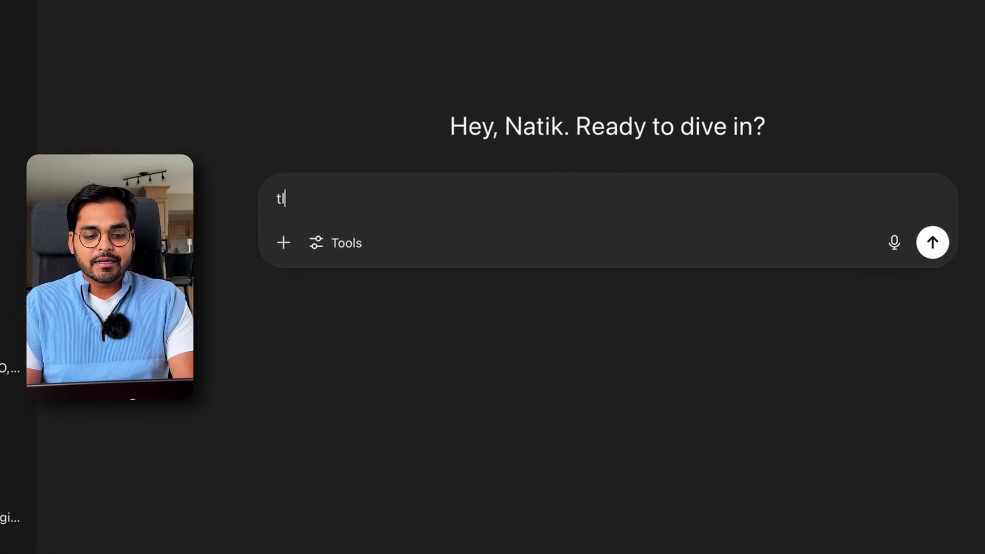
text(dr chatgpt's new open m)
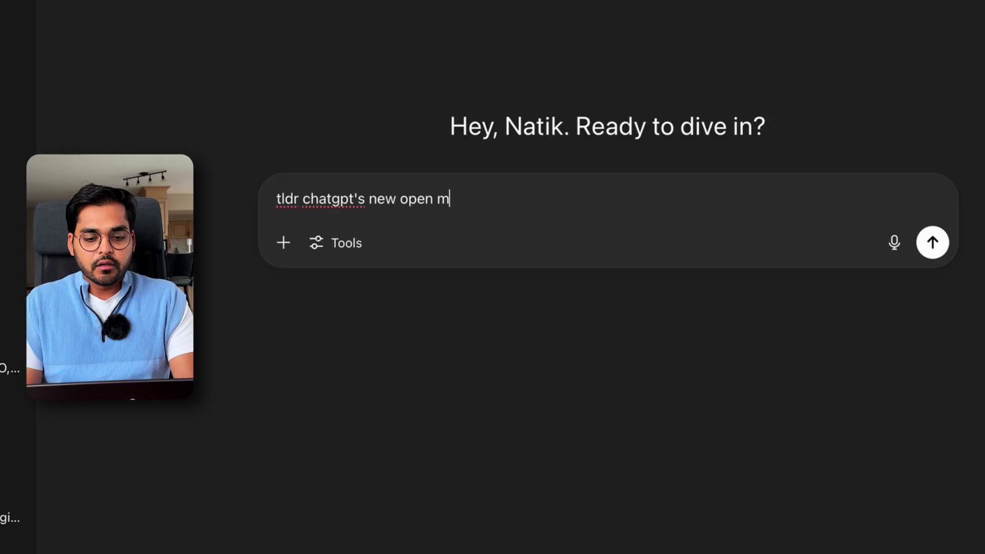
text(odel release)
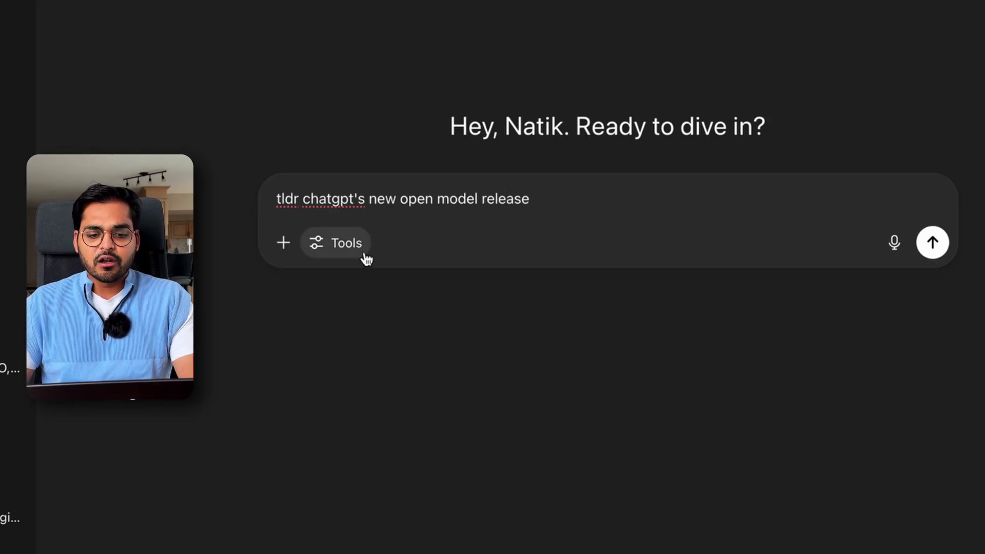
click(366, 259)
click(398, 431)
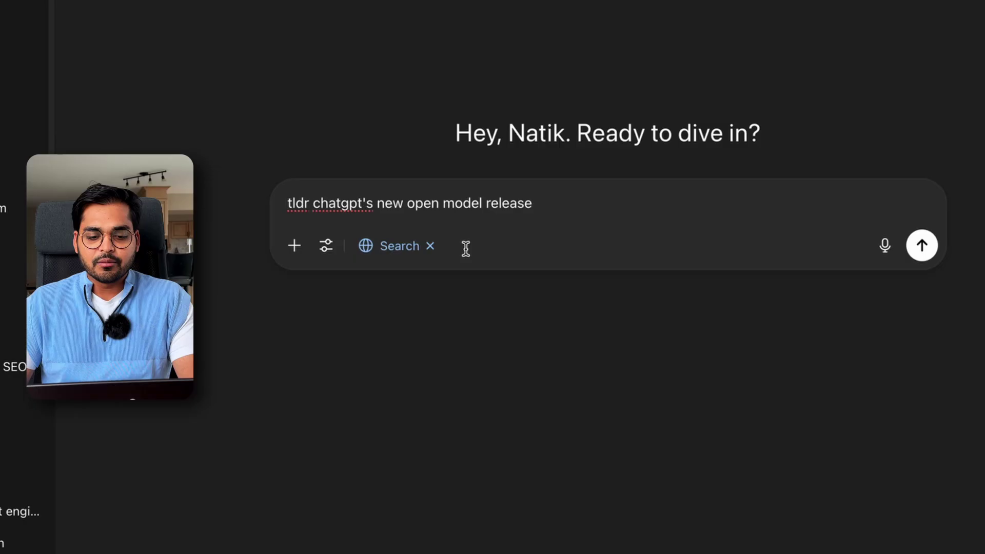
click(922, 245)
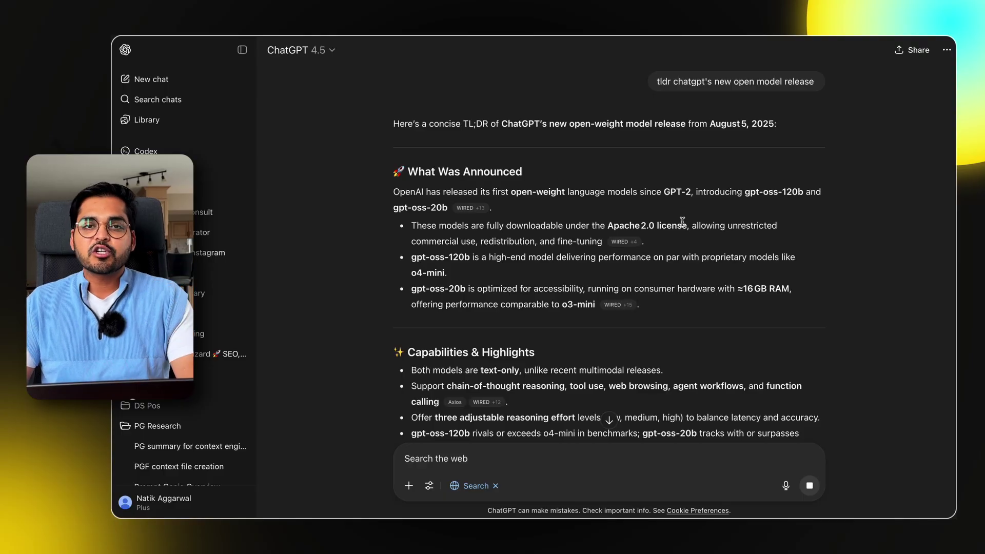
Step: Send the follow-up 'eli5 open sourced models by chatgpt'
scroll(631, 227, down, 1)
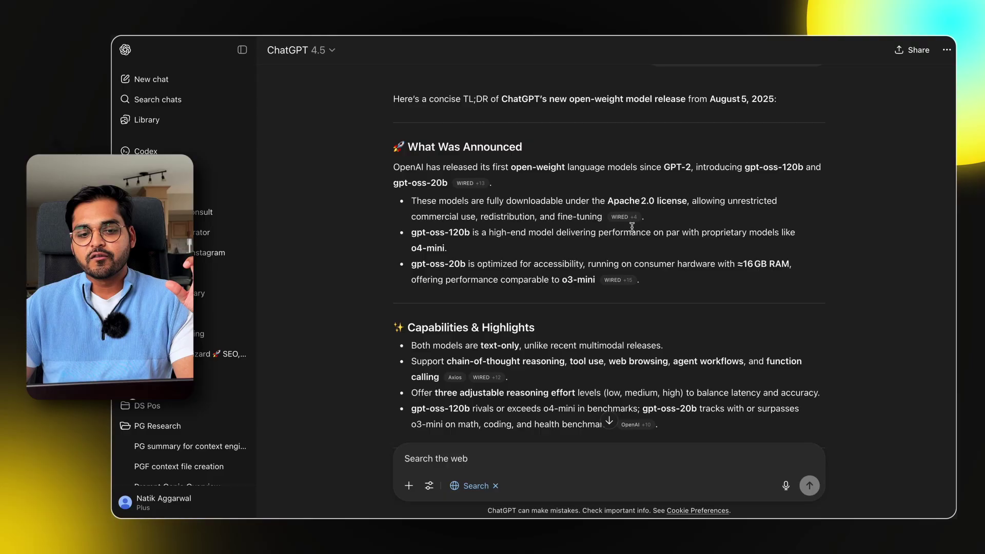
text(eli5)
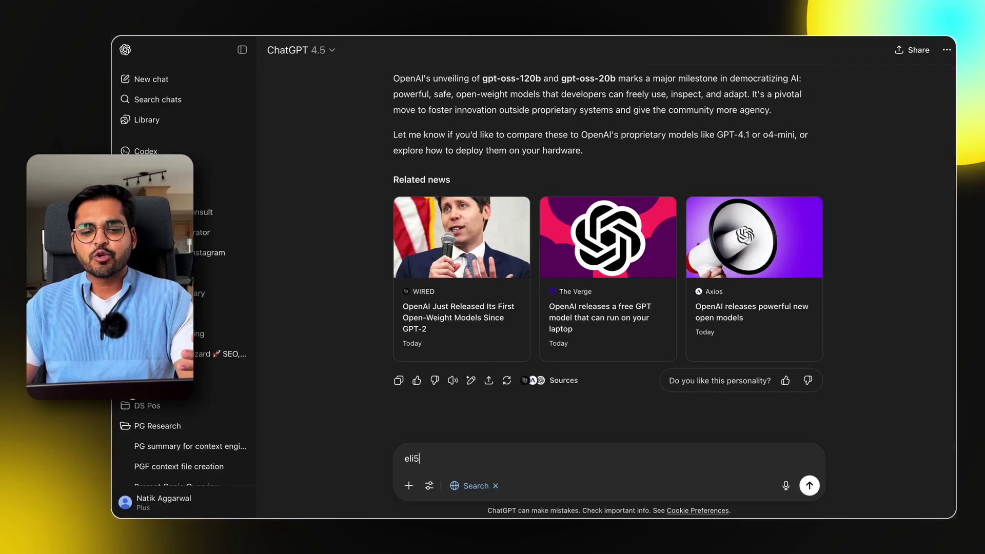
text( open sourced models by chatgpt)
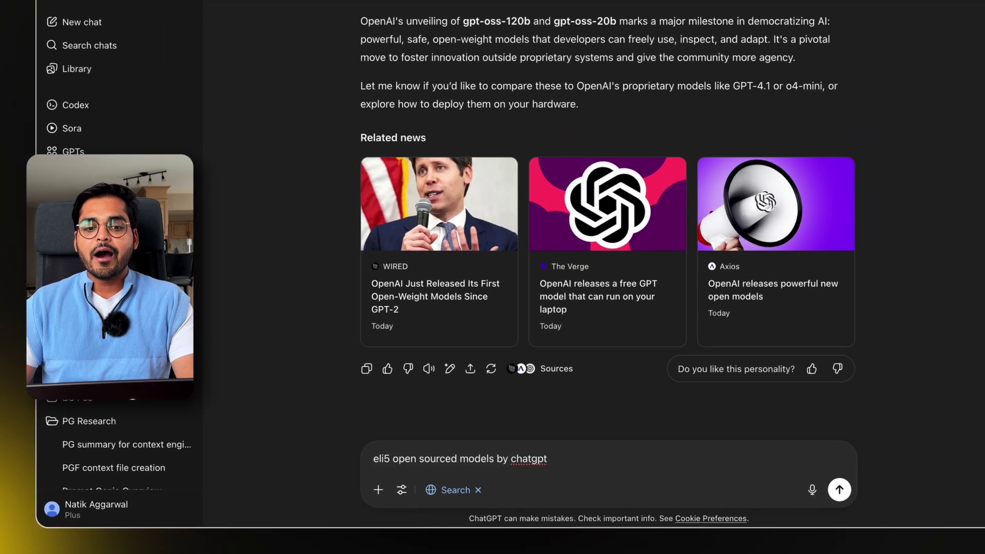
key(Return)
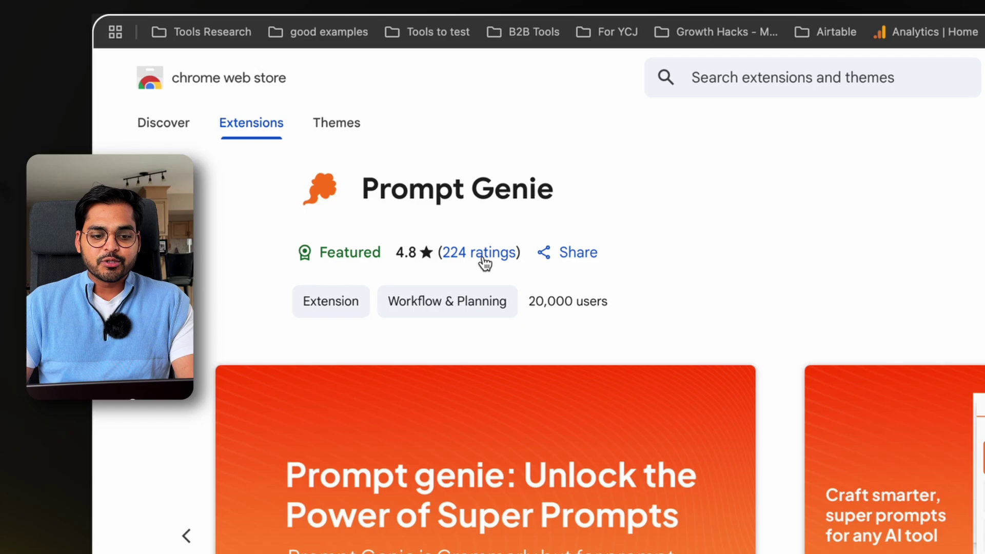
Step: Jump to the Prompt Genie listing's 224 ratings and reviews
click(483, 259)
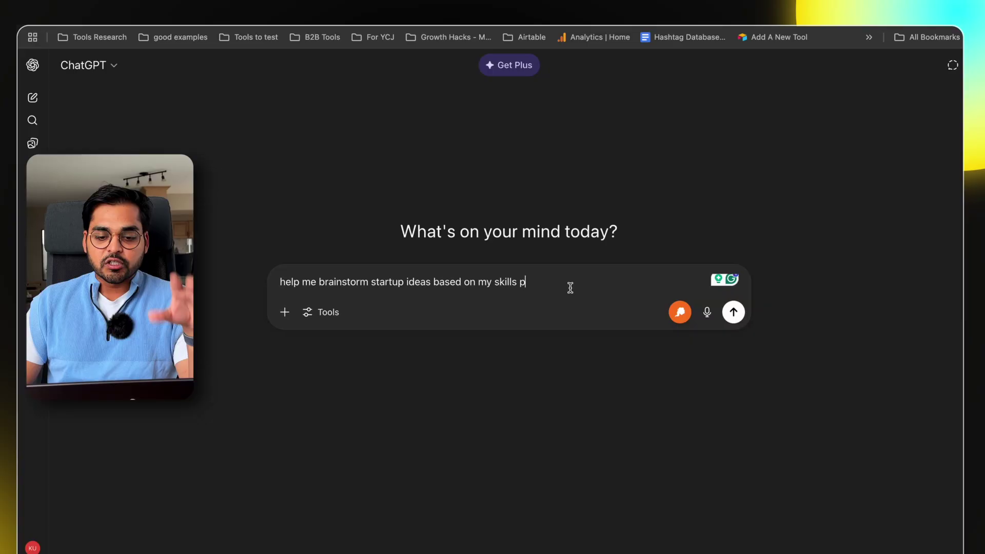
Step: Remove the stray 'p' and optimize the startup-brainstorm prompt with Prompt Genie's Text/Primer mode
key(BackSpace)
key(BackSpace)
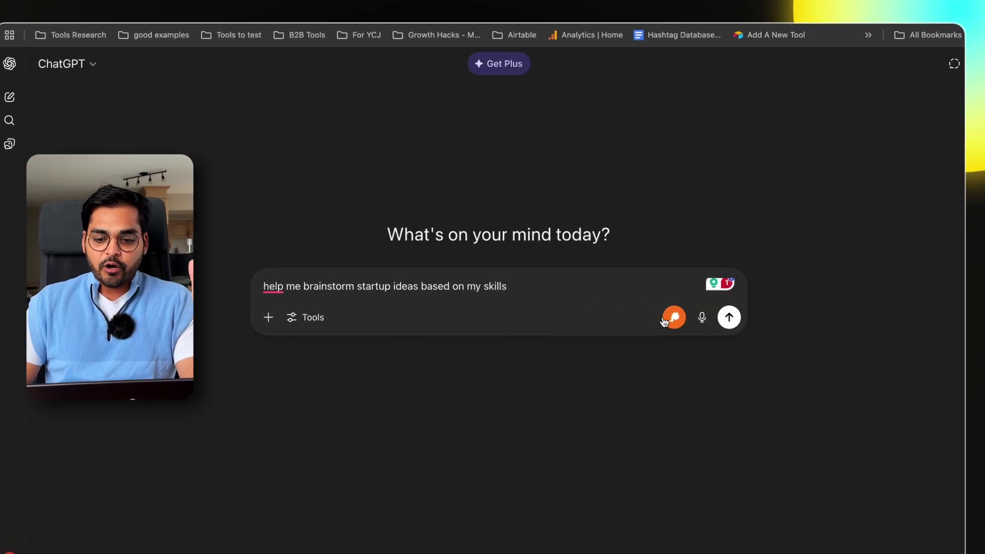
click(664, 320)
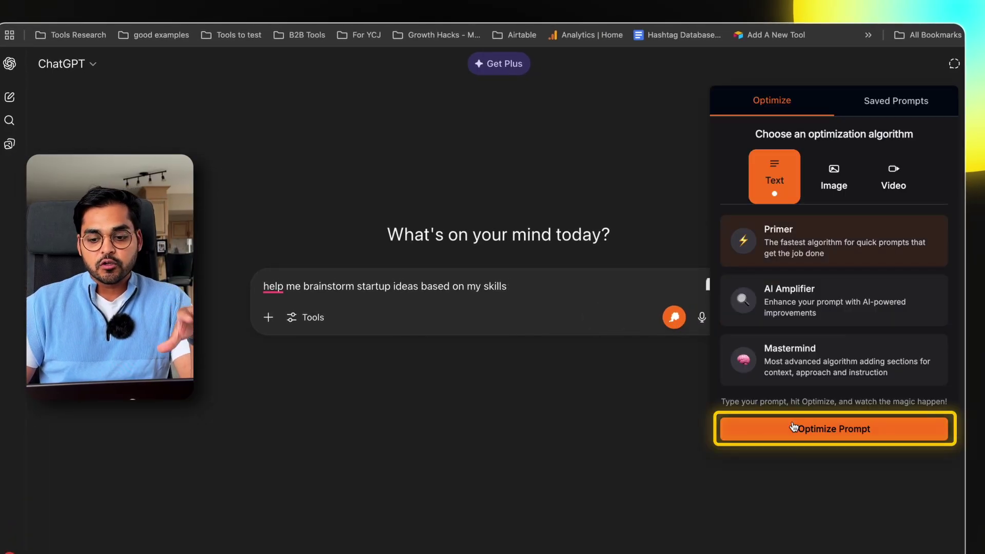
click(794, 428)
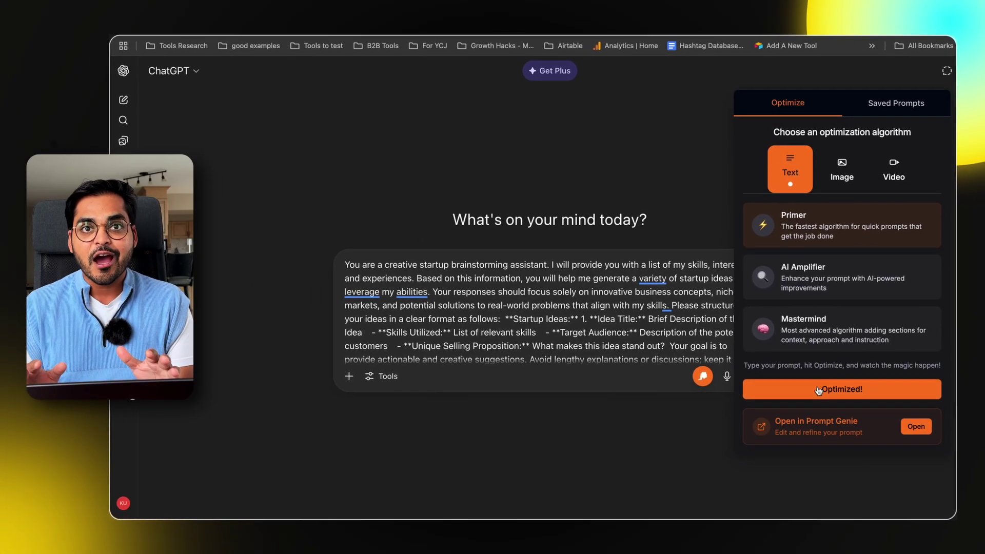
Step: Close the Prompt Genie panel and scroll through the optimized startup prompt to its 'Input:' ending
click(587, 294)
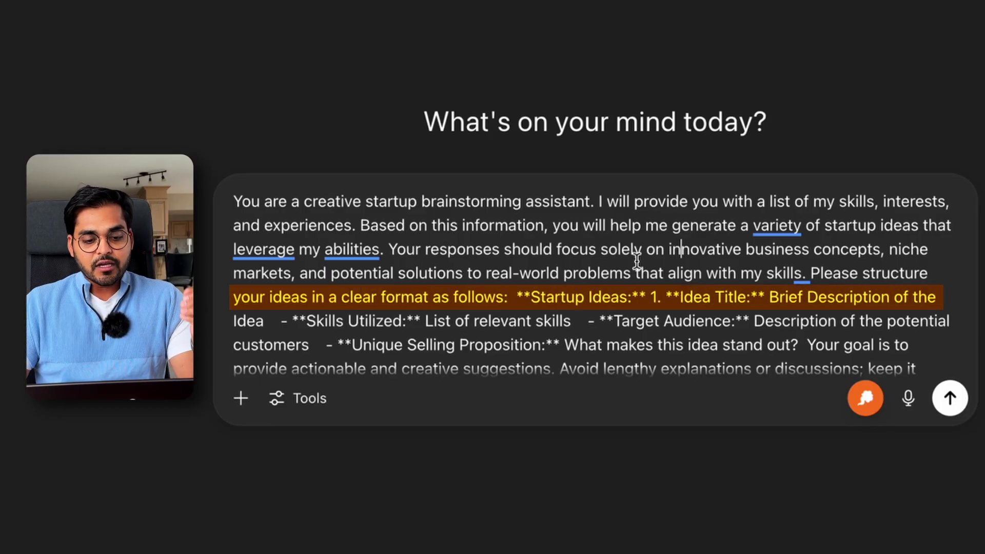
scroll(636, 262, down, 1)
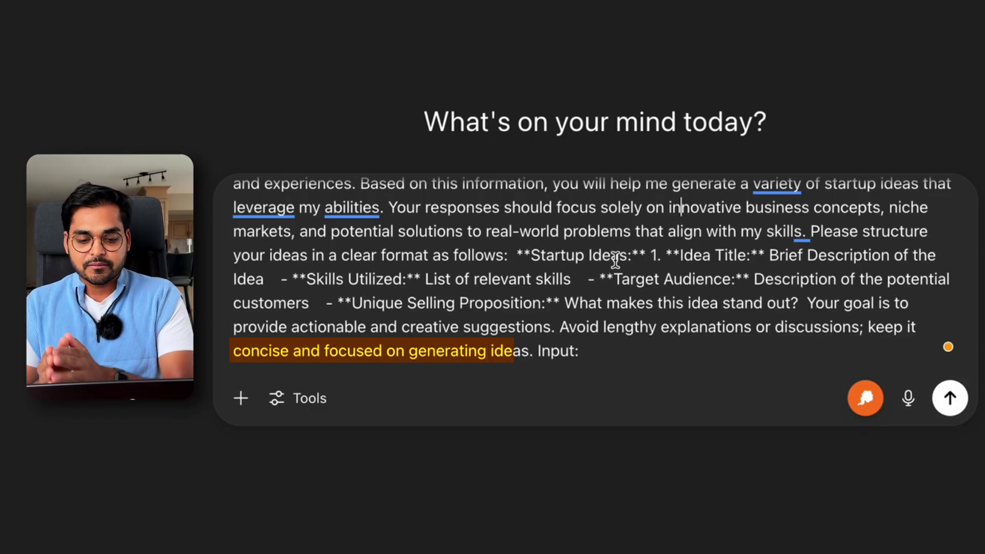
Step: Save the optimized prompt to Prompt Genie under the title 'startup ideas'
click(766, 399)
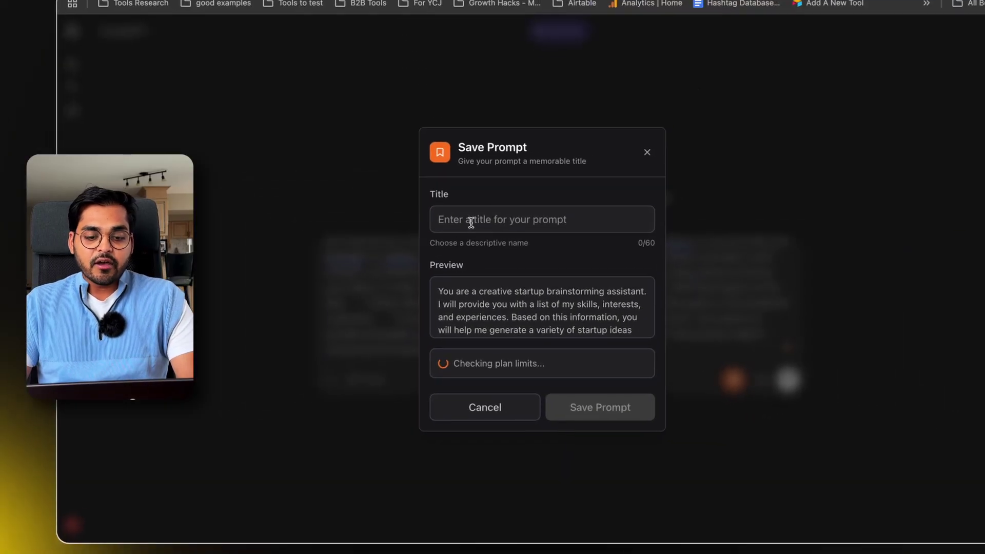
click(471, 221)
text(stat)
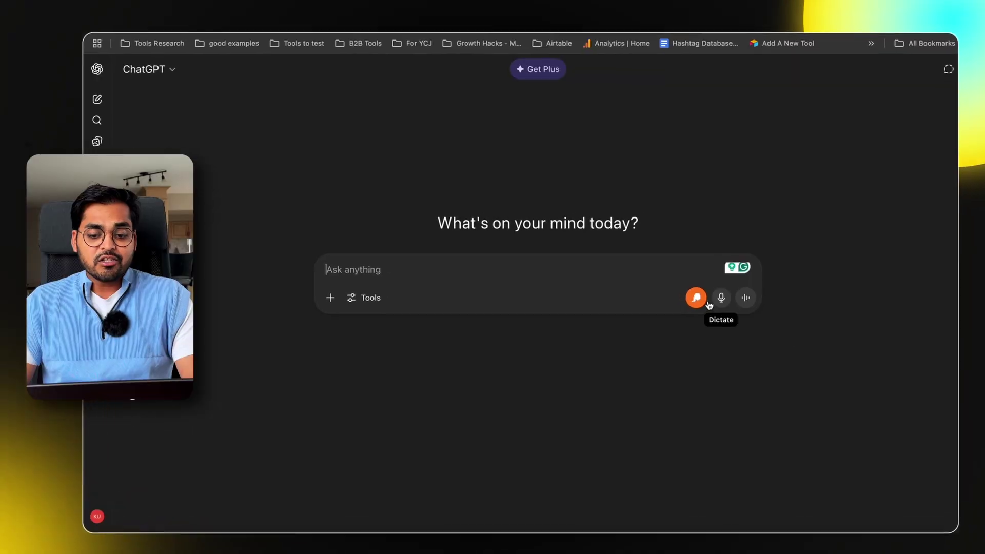
Step: Search Prompt Genie's saved prompts for 'startup ideas' and insert it into the message box
click(875, 99)
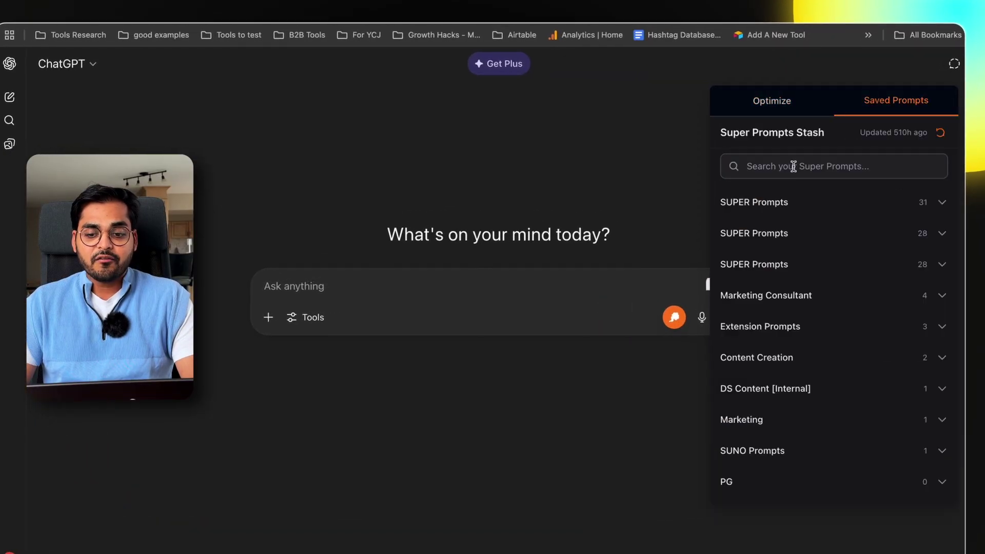
click(792, 166)
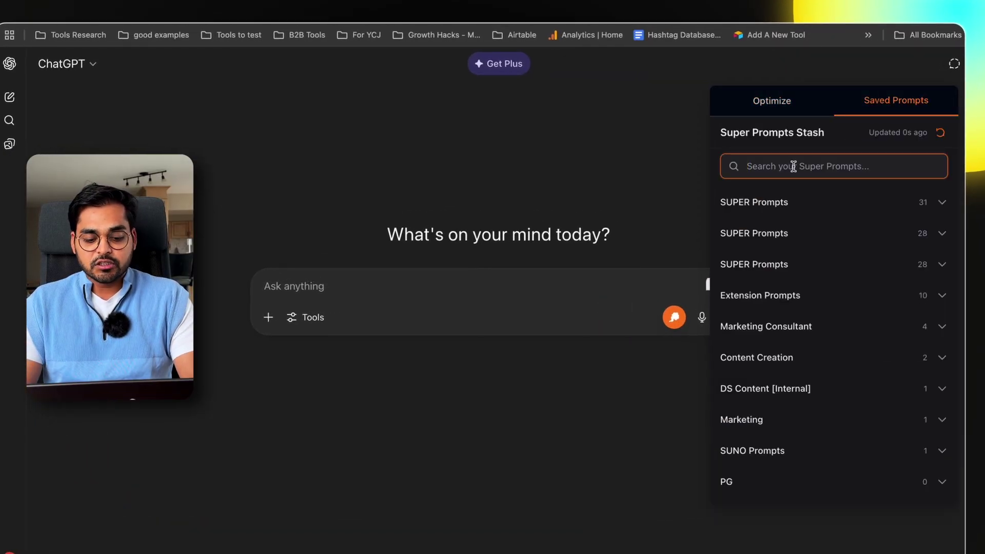
text(startup ideas)
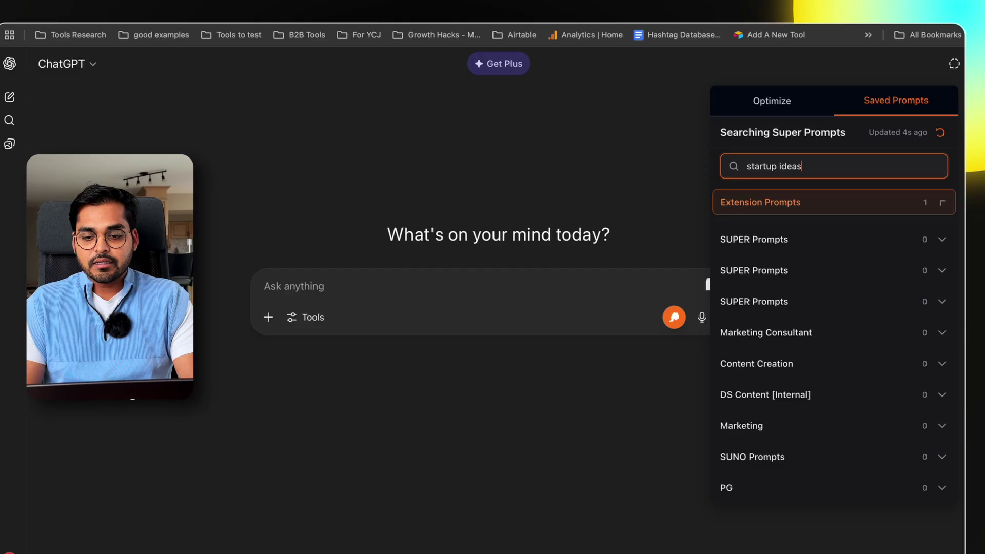
click(783, 224)
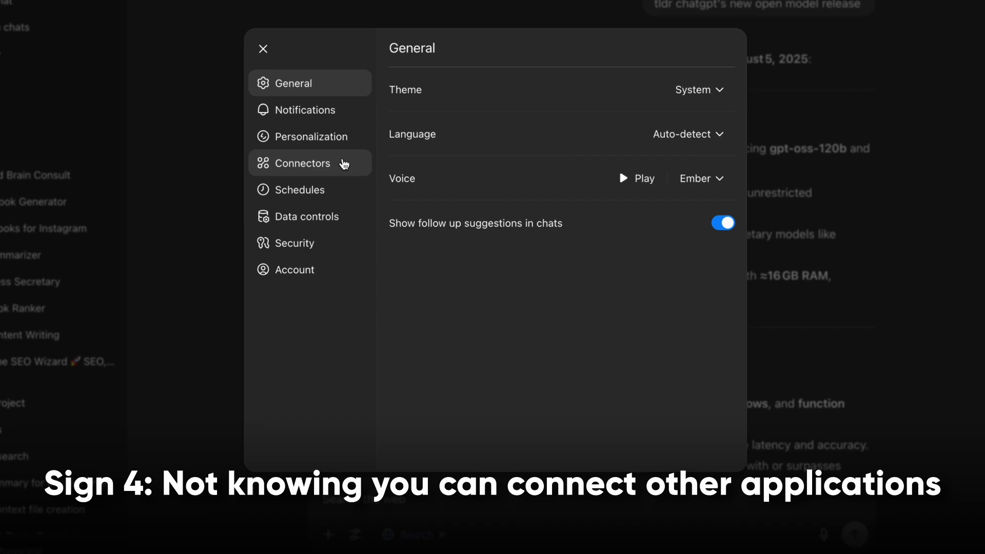
Step: Open Connectors in Settings and browse Gmail, Canva, Dropbox and Google Drive
click(344, 163)
scroll(616, 257, down, 1)
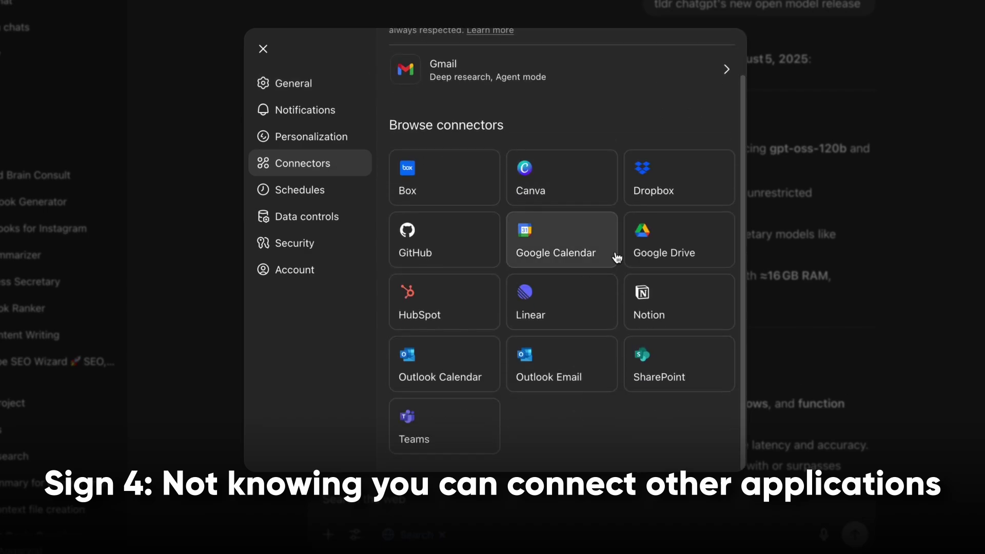
scroll(616, 258, up, 1)
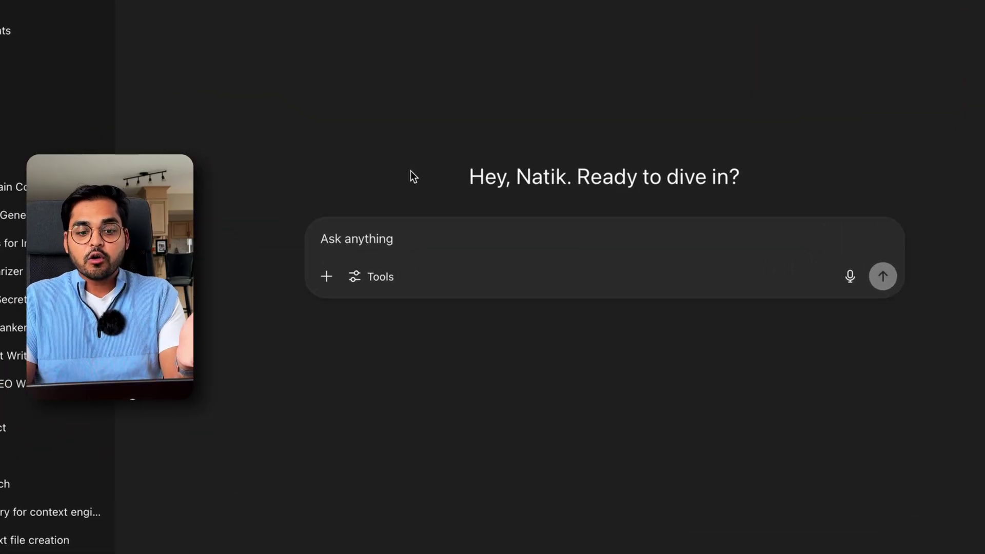
Step: Switch the new chat to Deep research with Gmail enabled as a source, and begin typing the request
click(440, 275)
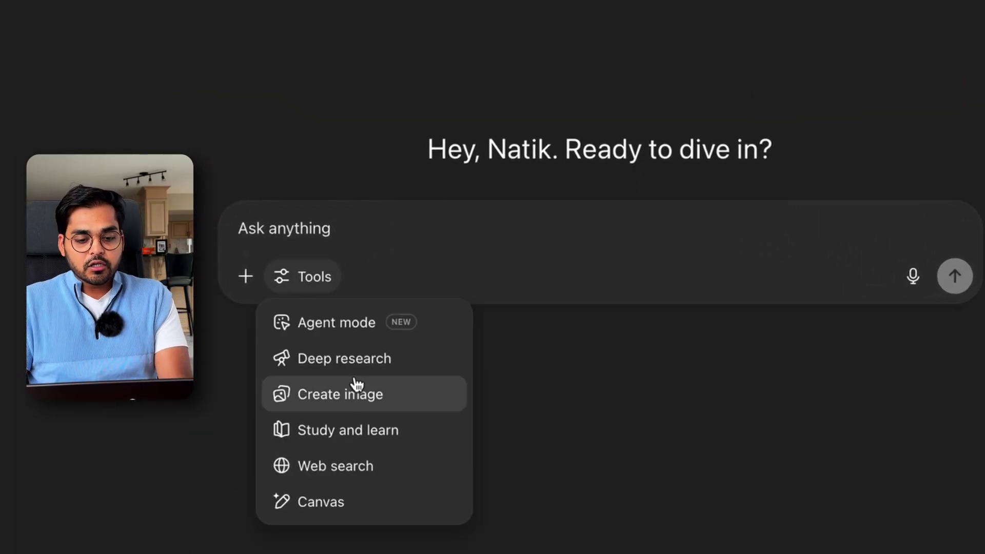
click(349, 359)
click(494, 277)
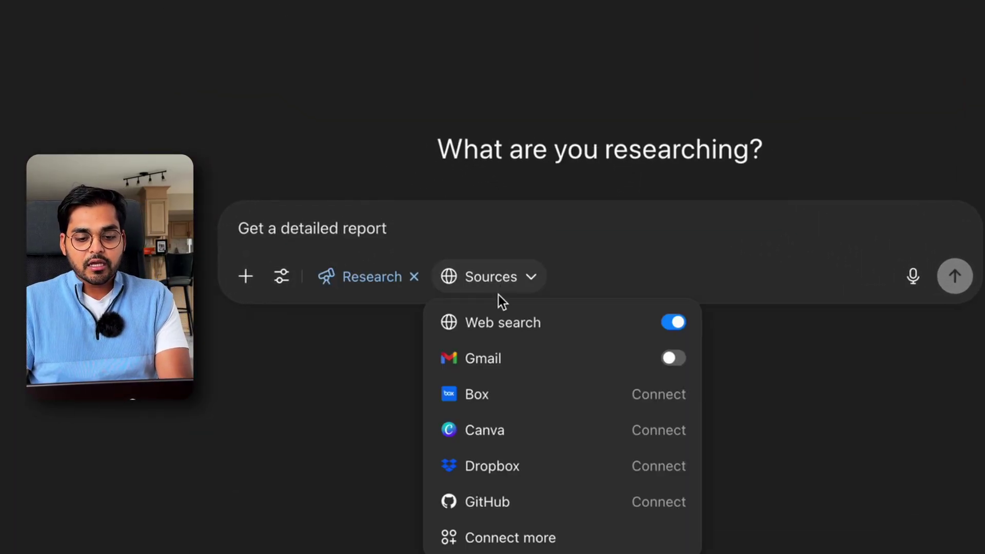
click(673, 357)
click(279, 232)
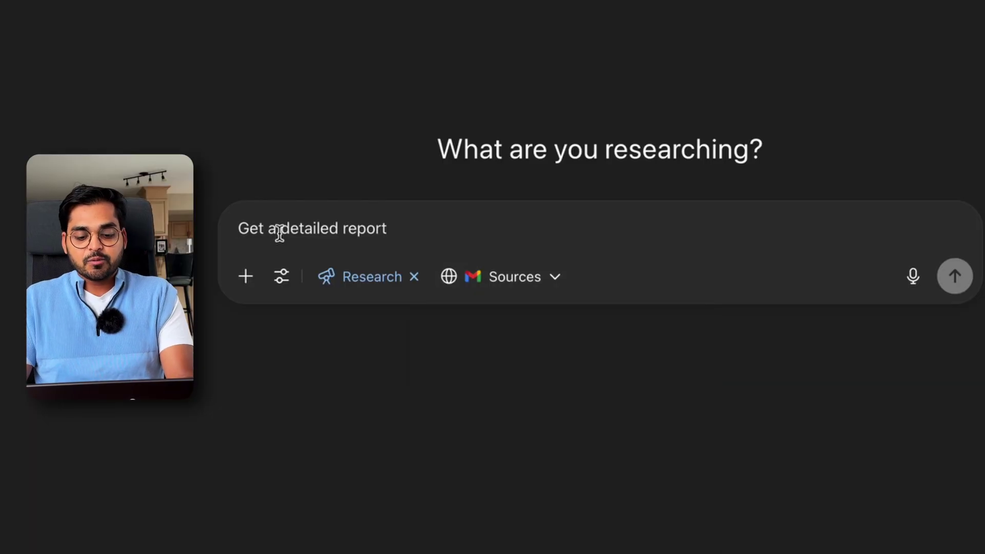
text(hey,)
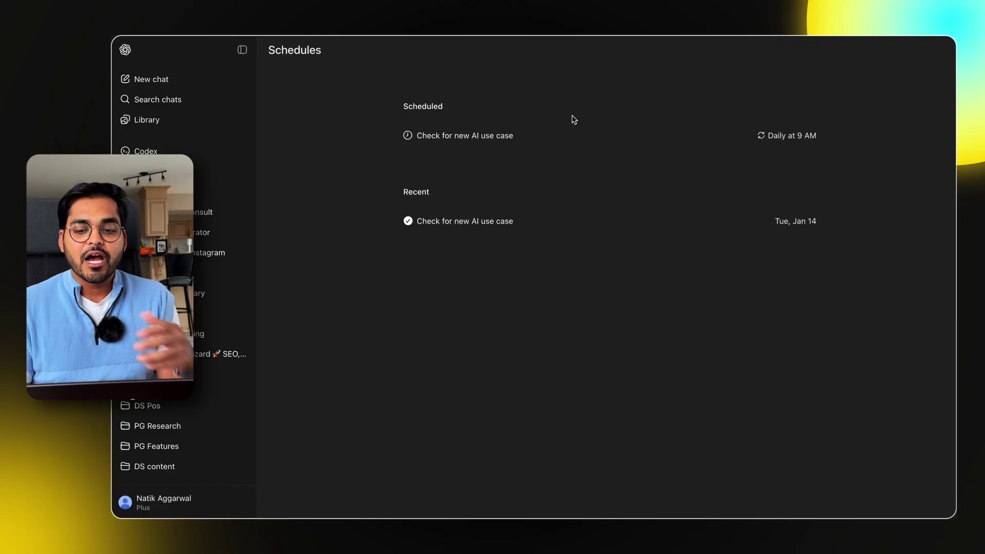
Step: Open the daily 9 AM 'Check for new AI use case' schedule in Edit schedule
click(785, 135)
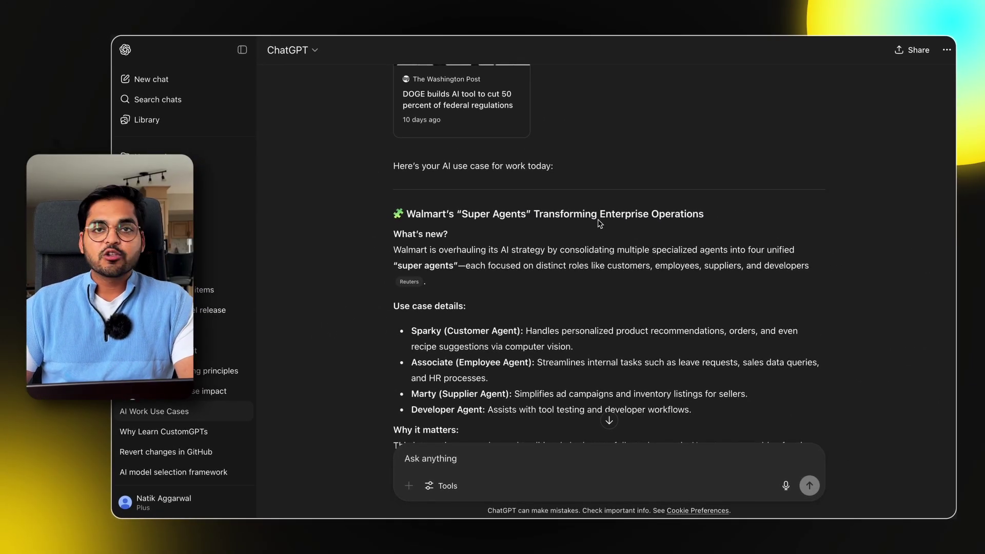
Step: Scroll through the chat's automated daily AI use case reports to the McKinsey AI agents entry
scroll(599, 224, down, 15)
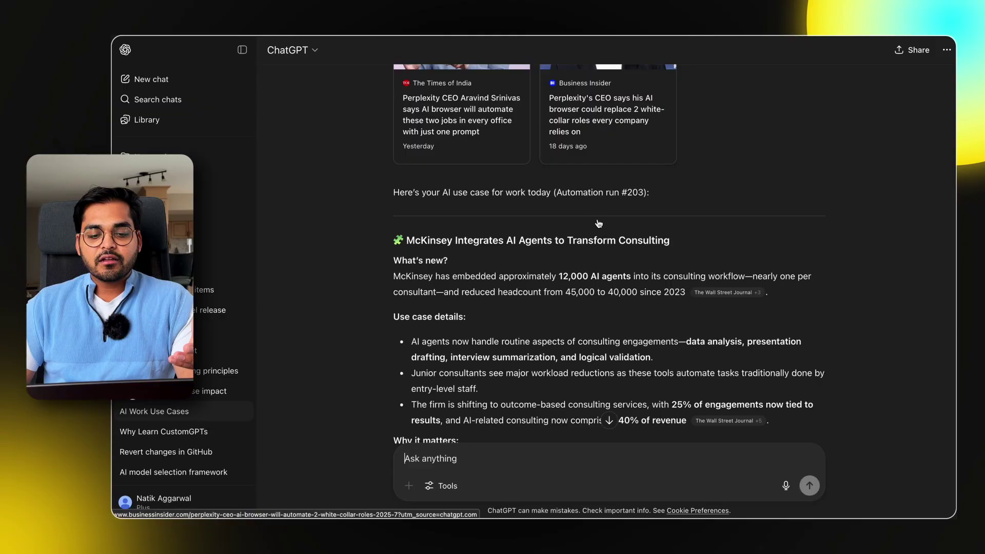
scroll(599, 223, down, 3)
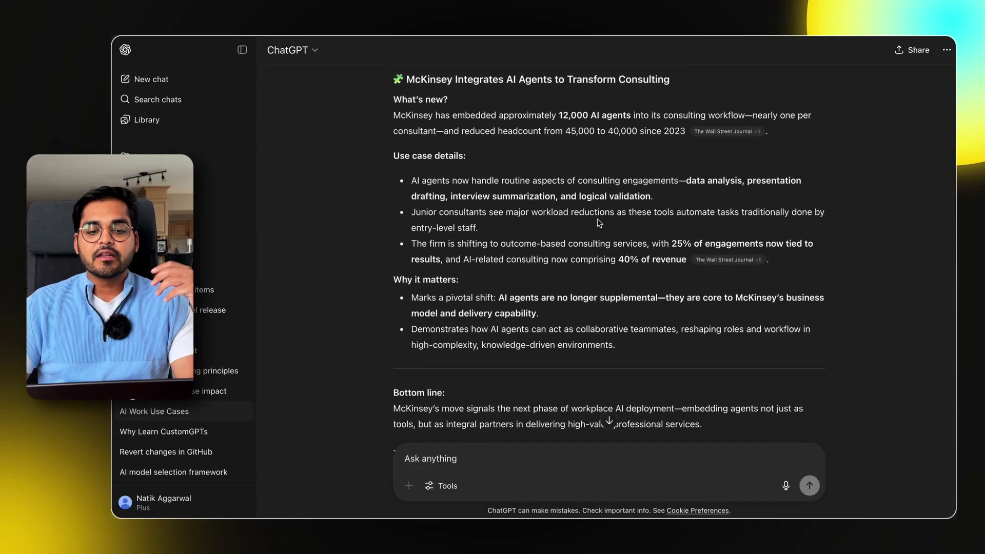
scroll(599, 223, down, 1)
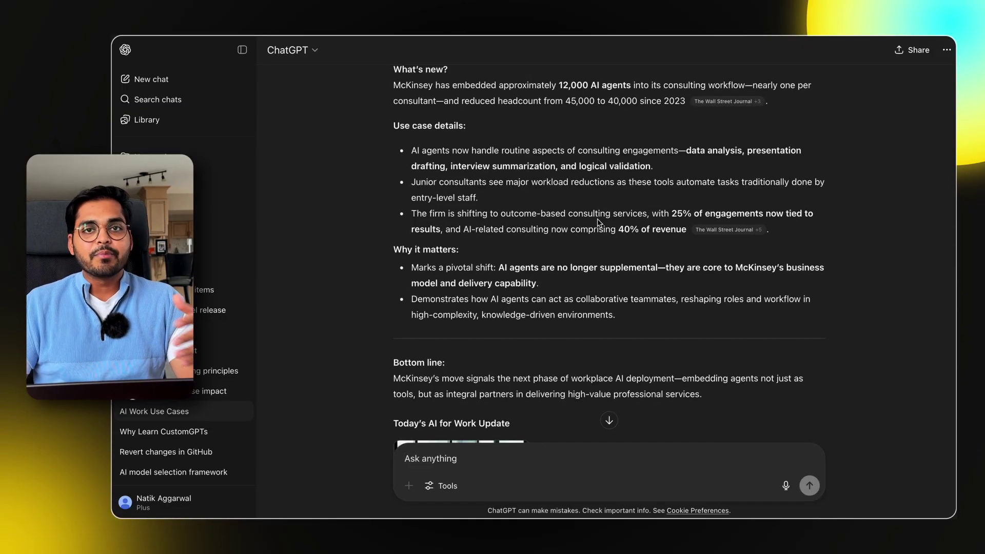